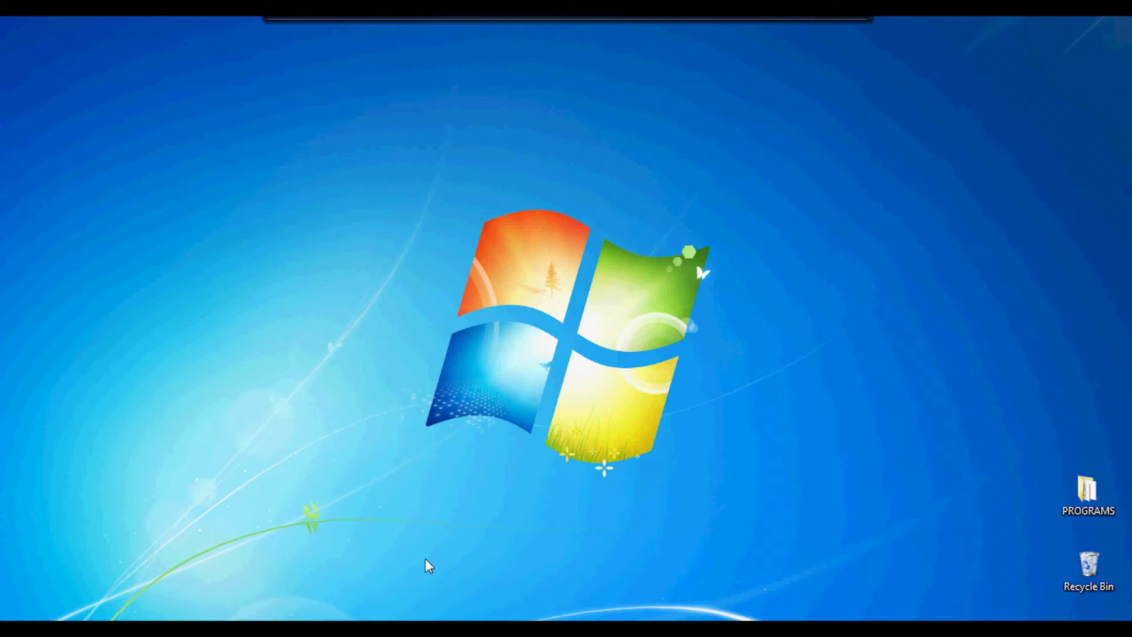
Step: Go to the UnKnownSyStems page in Firefox and start downloading HotSpotShield.zip
left_click(236, 615)
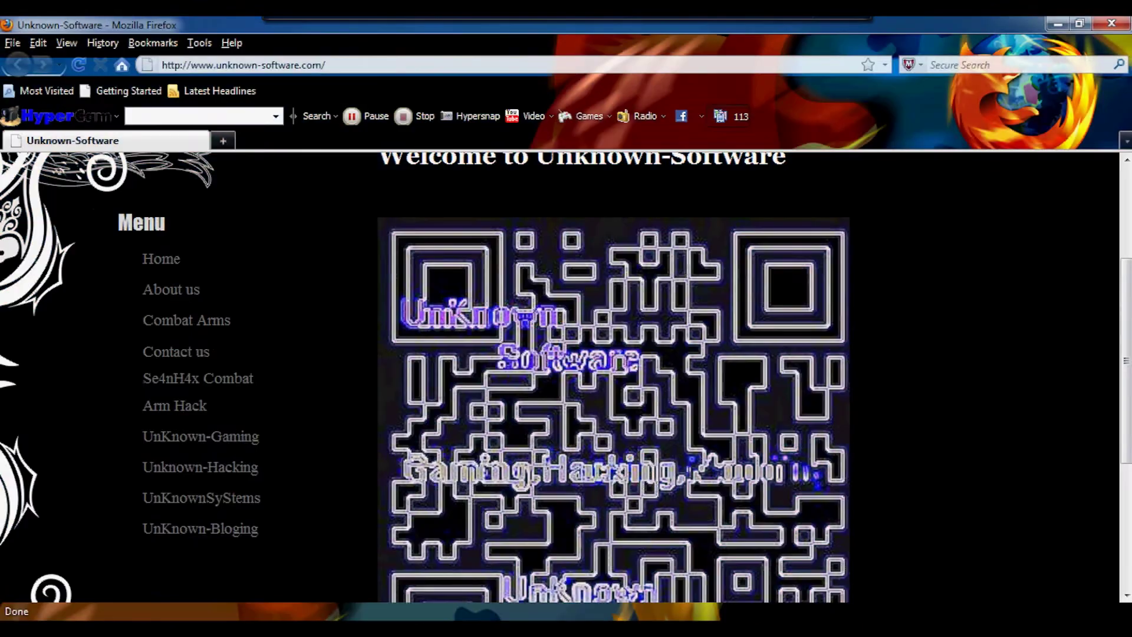
scroll(468, 270, "up", 3)
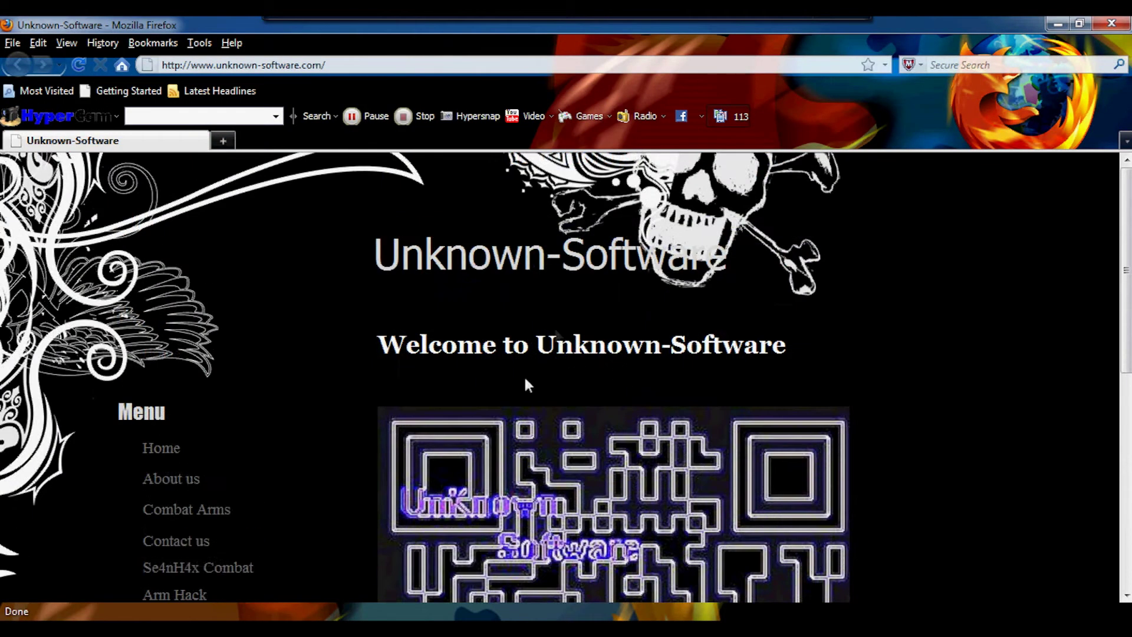
scroll(527, 384, "down", 2)
scroll(309, 520, "down", 1)
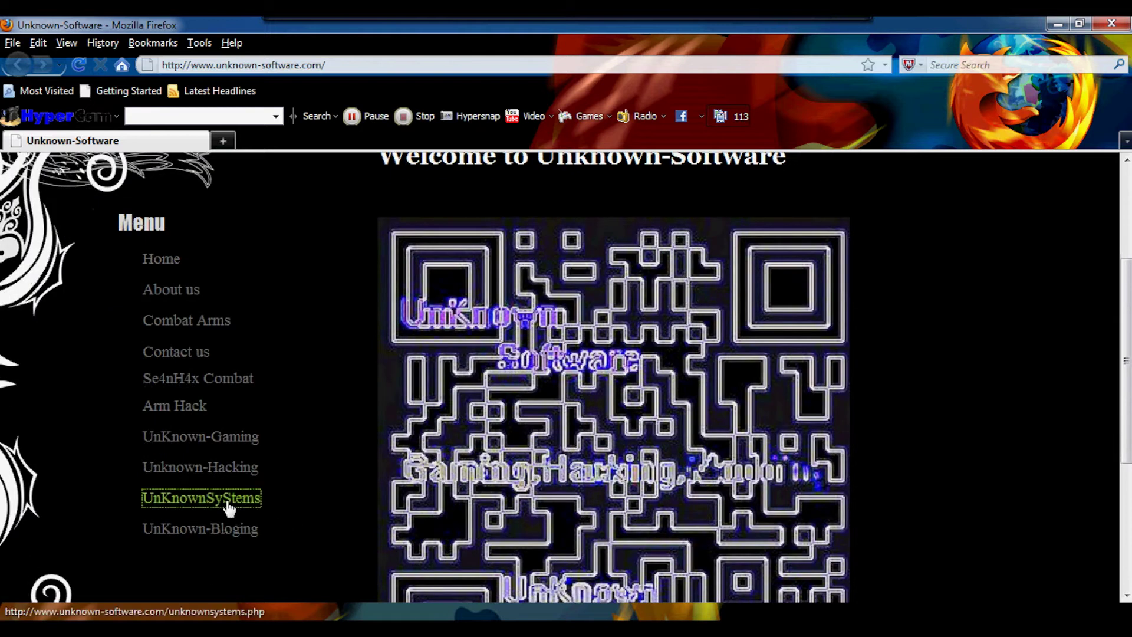
left_click(226, 500)
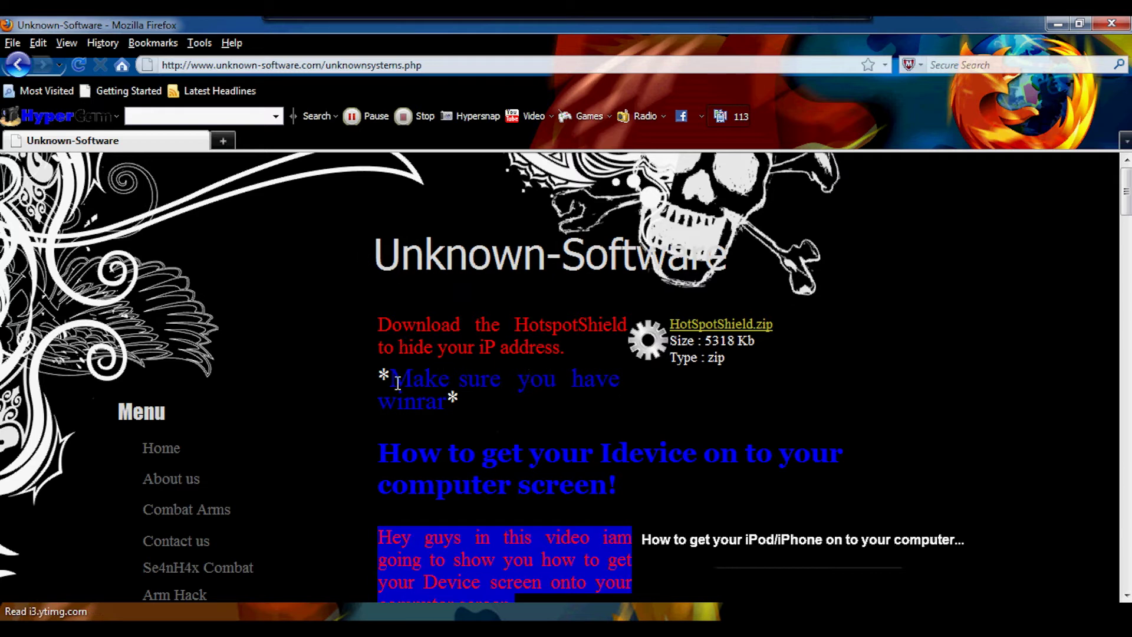
left_click_drag(392, 381, 469, 402)
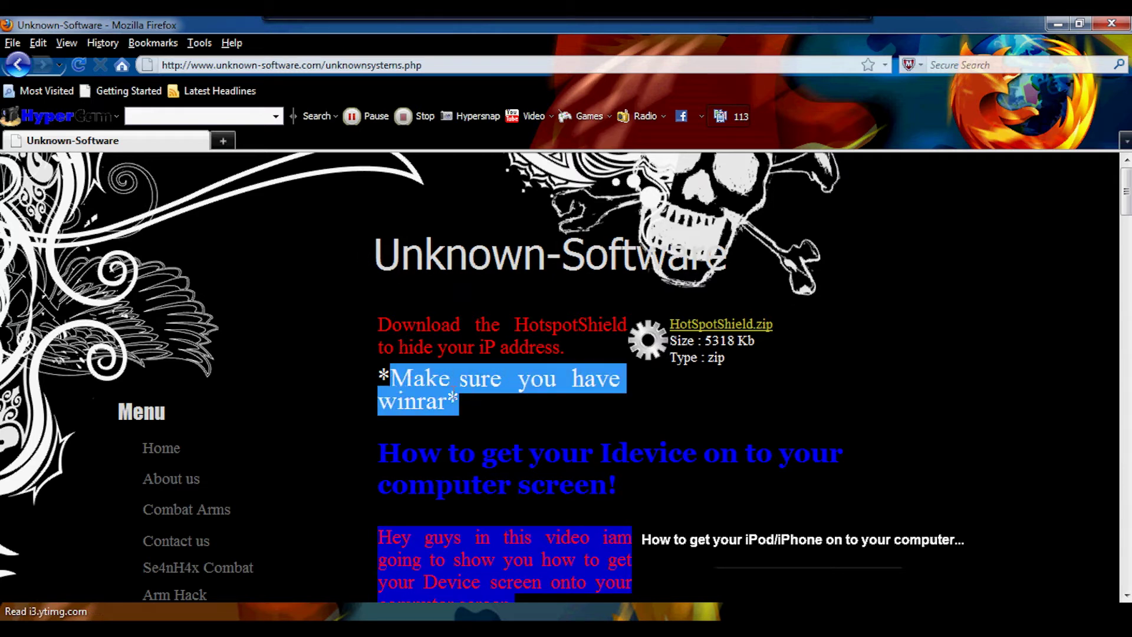
left_click(366, 401)
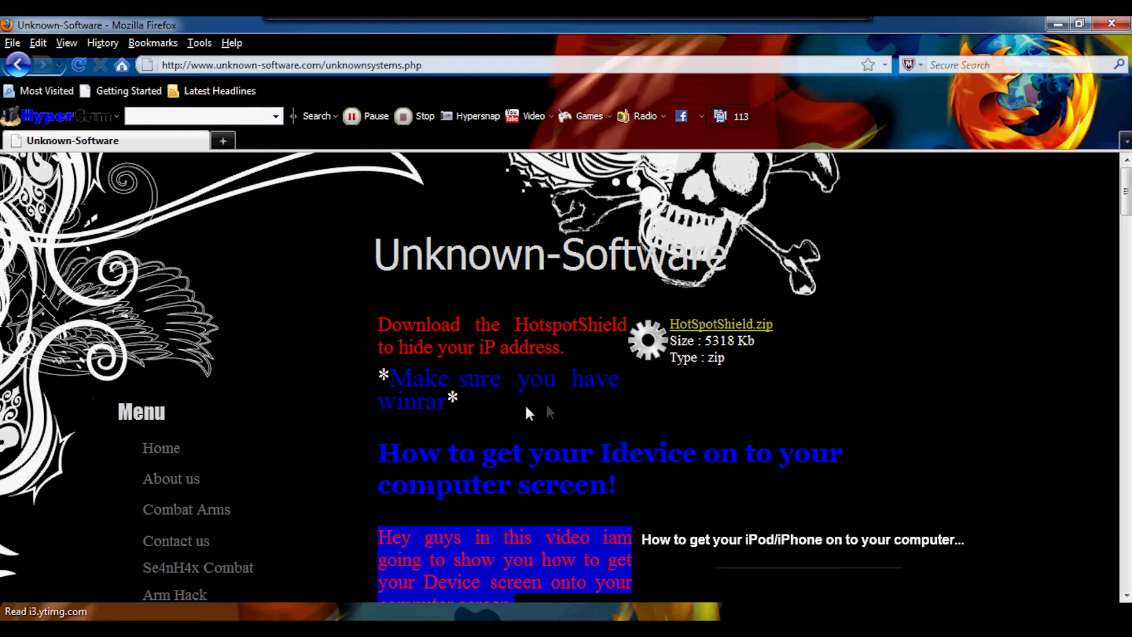
left_click(705, 329)
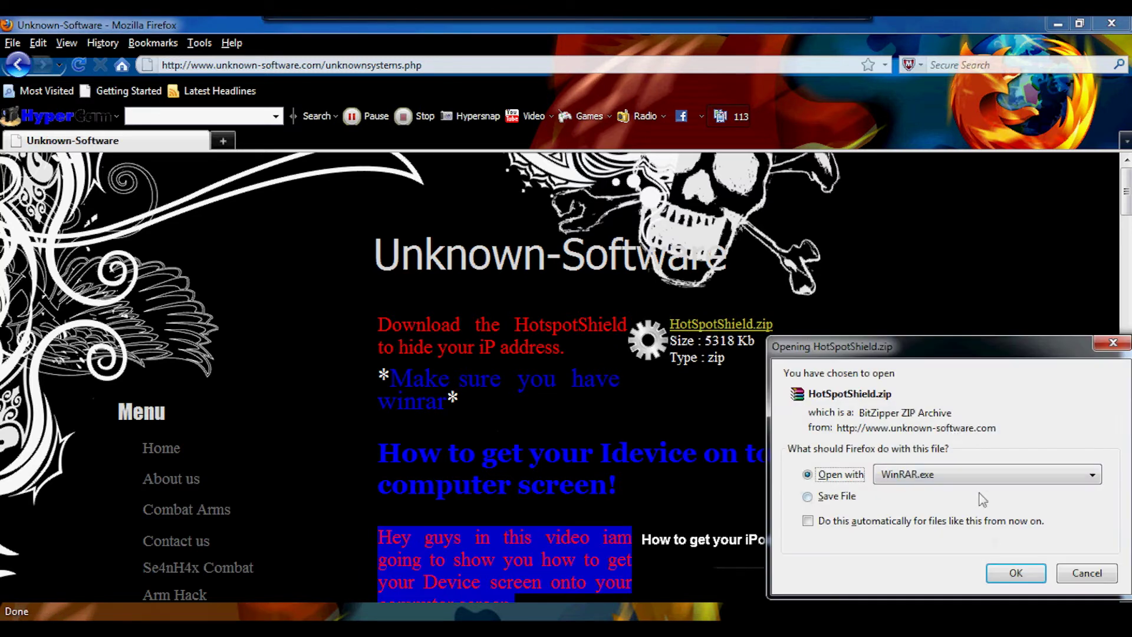
Step: Open HotSpotShield.zip with WinRAR.exe and minimize Firefox while the download finishes
key("Return")
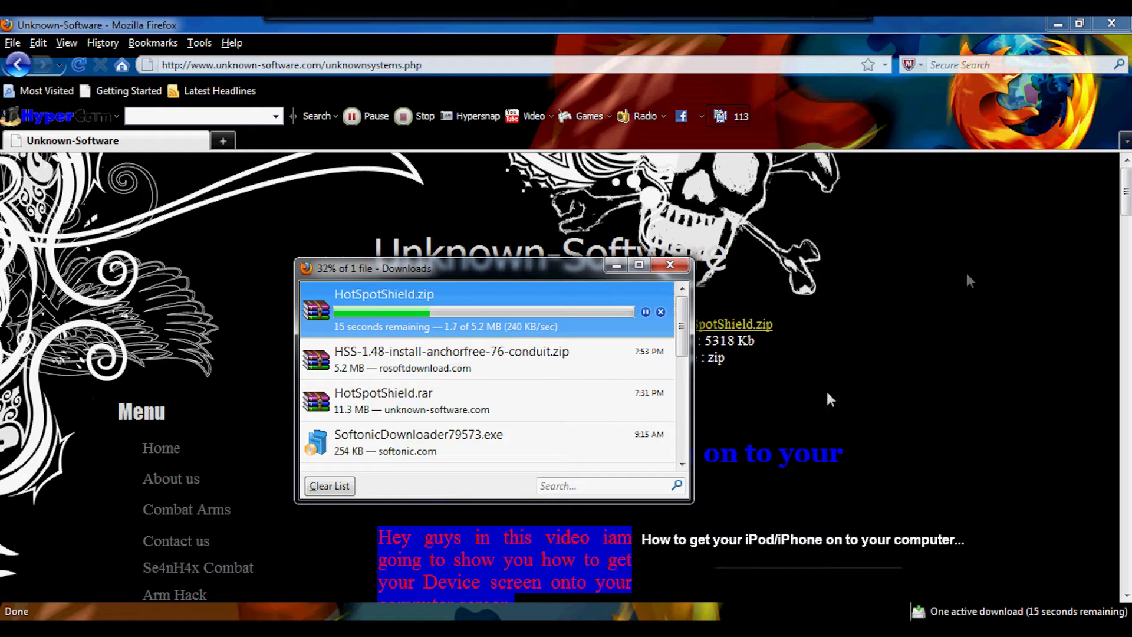
left_click(1058, 25)
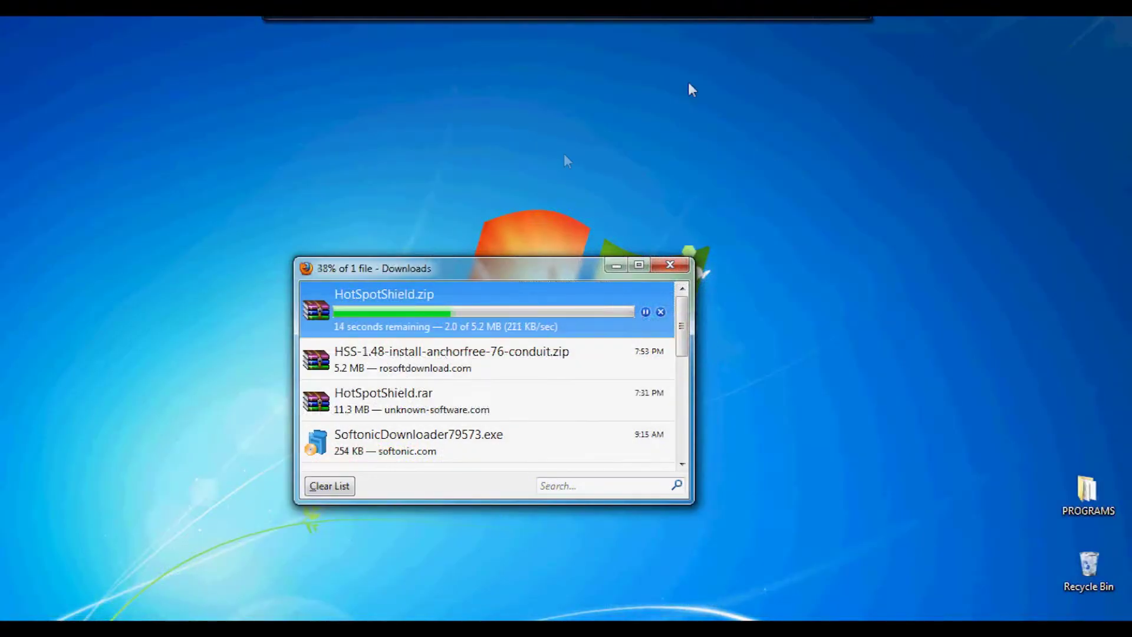
left_click_drag(484, 269, 487, 248)
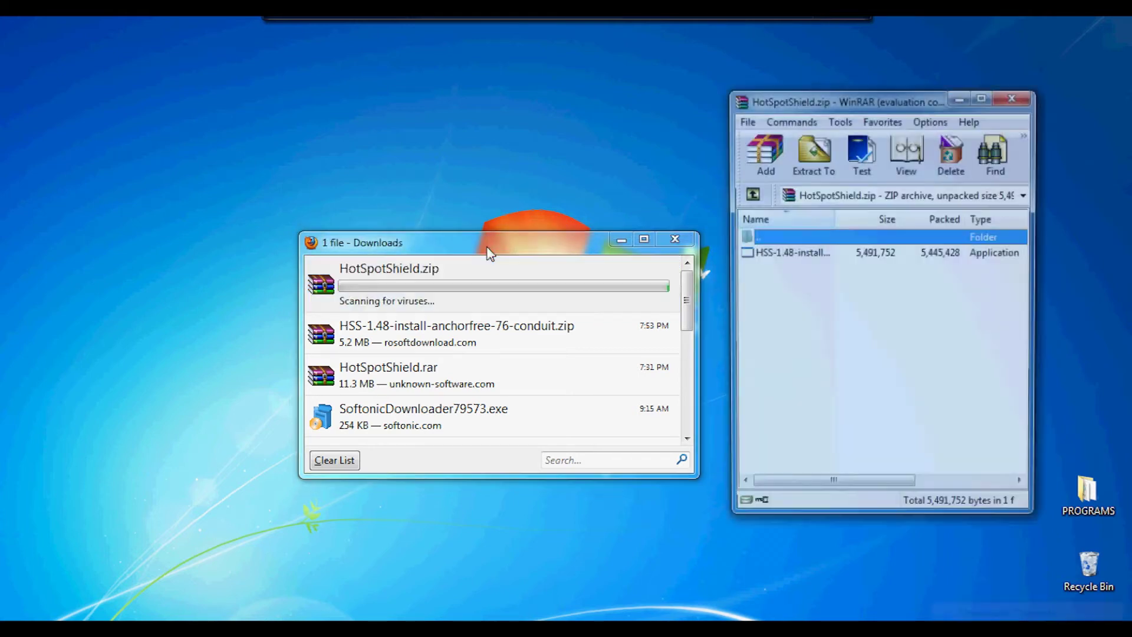
Step: Copy HotSpotShield.zip from WinRAR's Temp folder onto the desktop, then close WinRAR
left_click(687, 240)
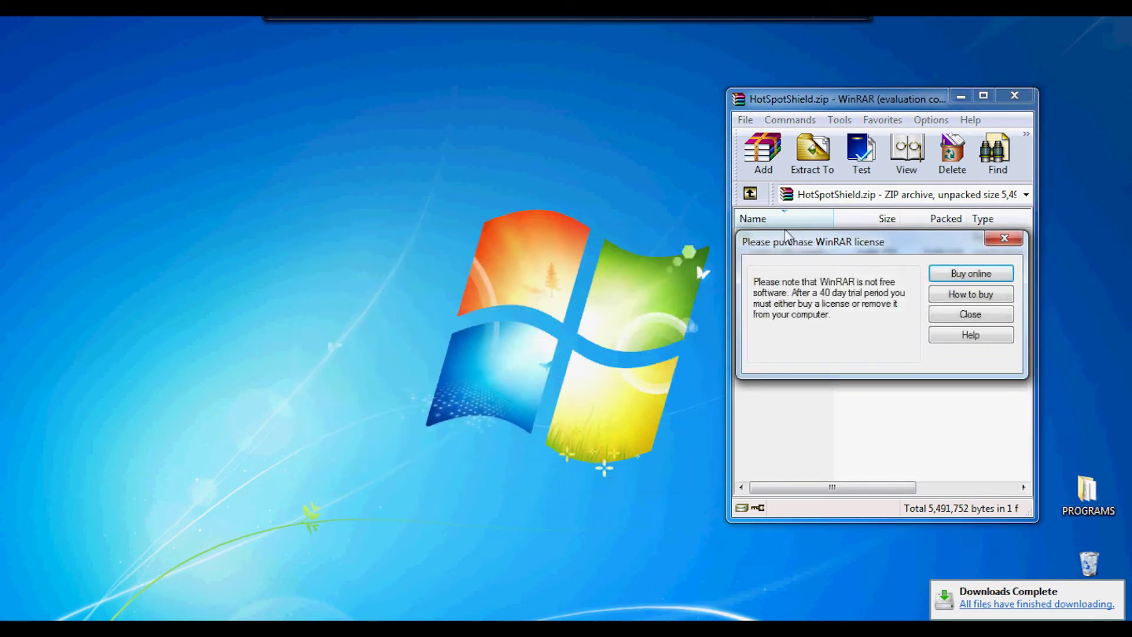
left_click(1001, 253)
double_click(818, 238)
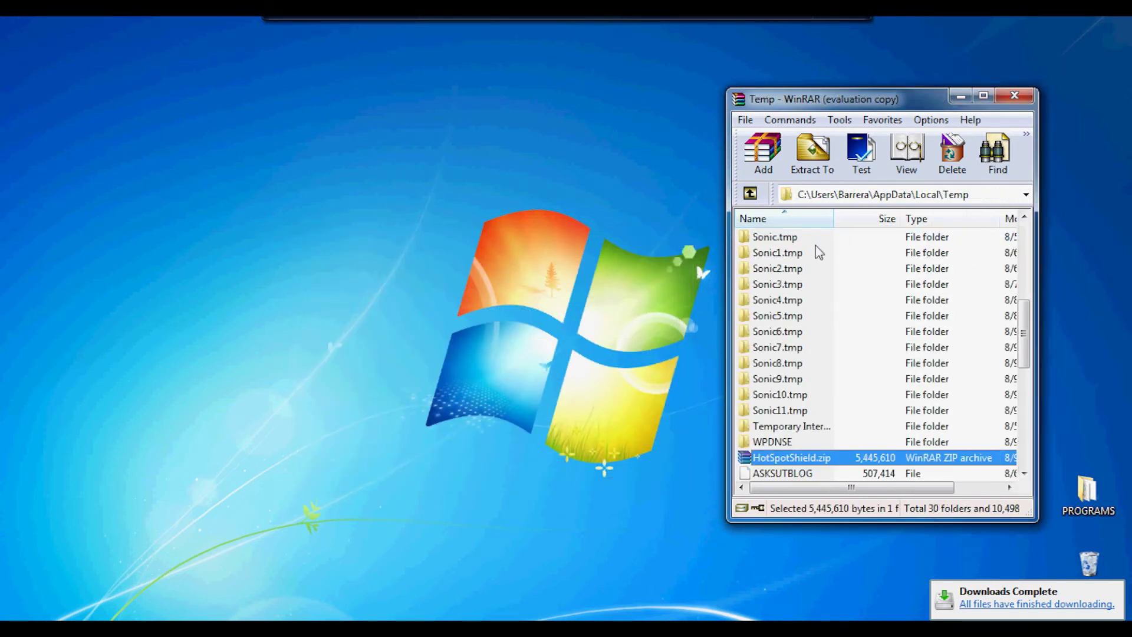
left_click_drag(546, 419, 530, 350)
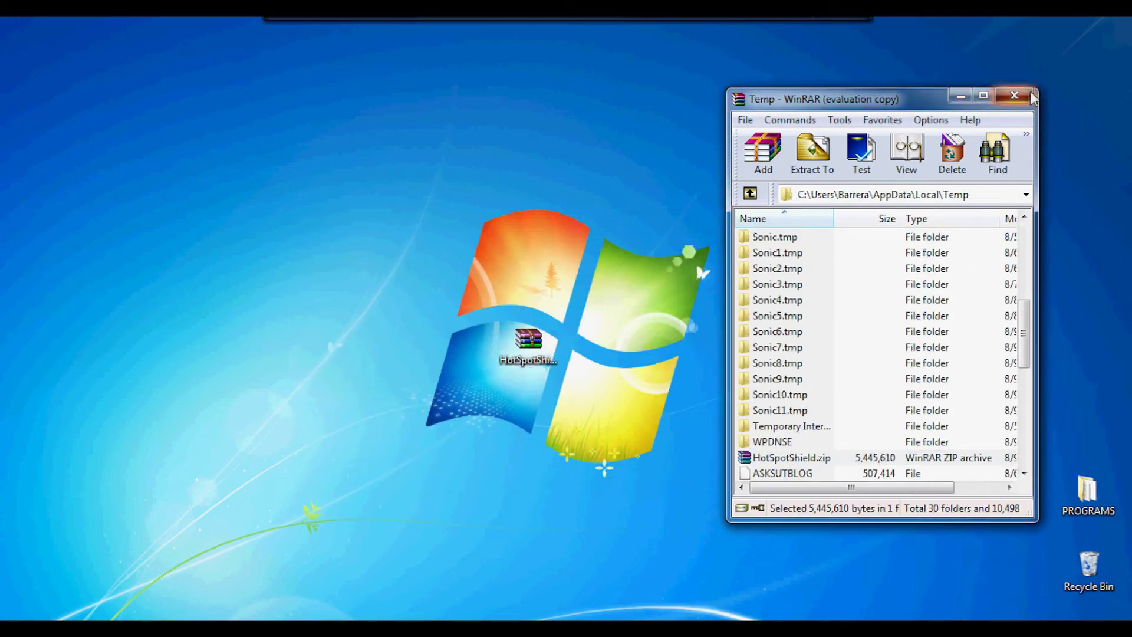
left_click(1014, 96)
Step: Extract the HSS-1.48 installer from HotSpotShield.zip onto the desktop with Extract Here
right_click(529, 354)
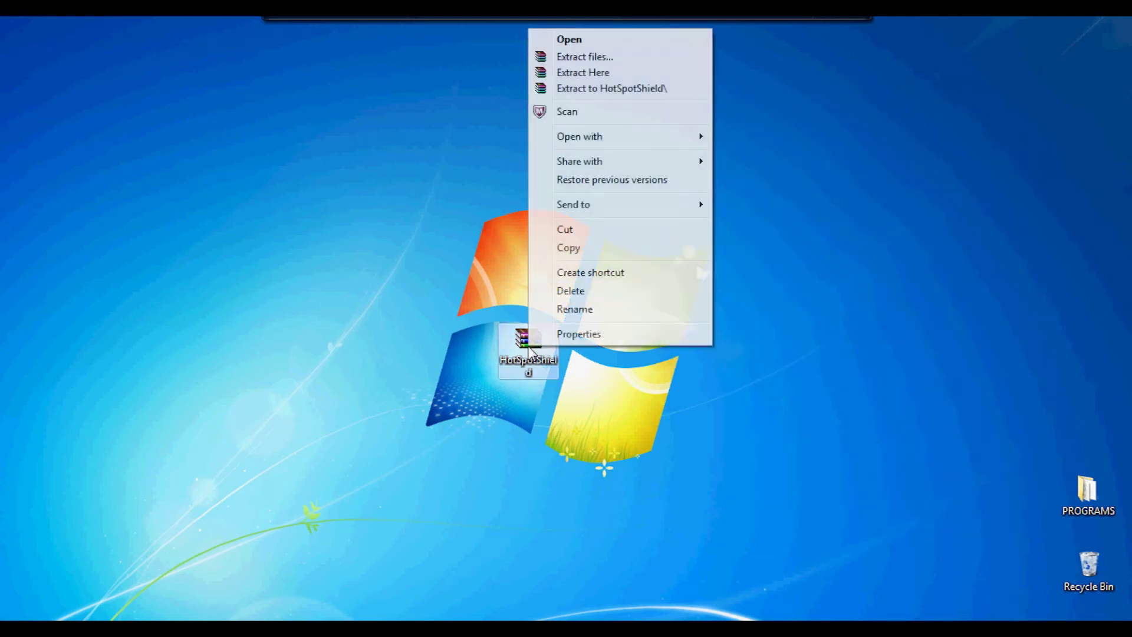
left_click(611, 73)
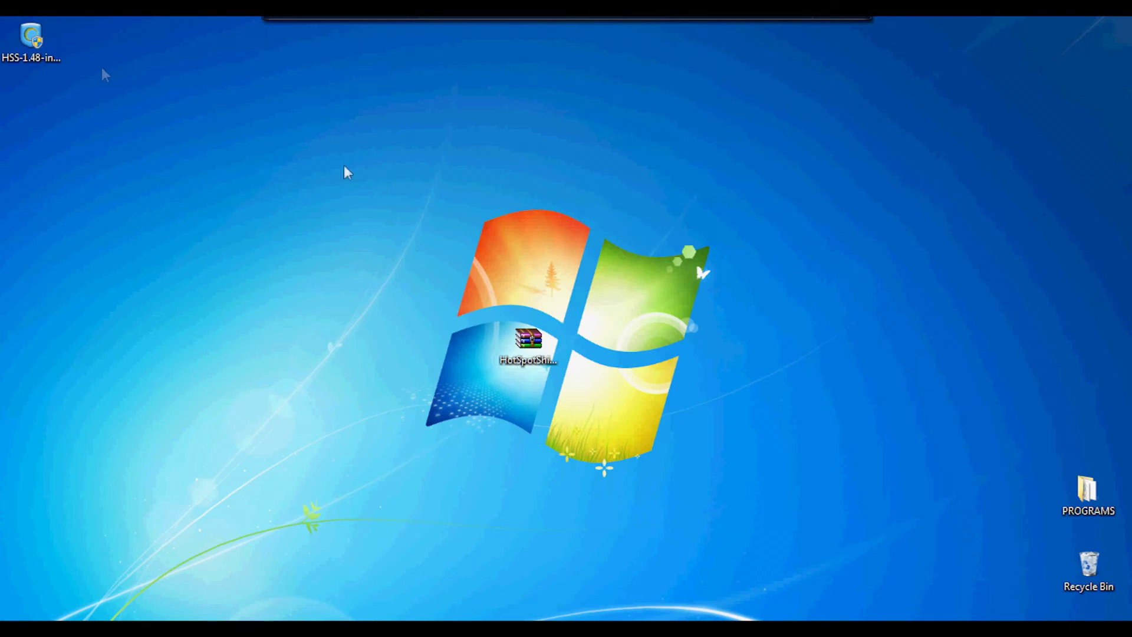
left_click_drag(31, 39, 646, 266)
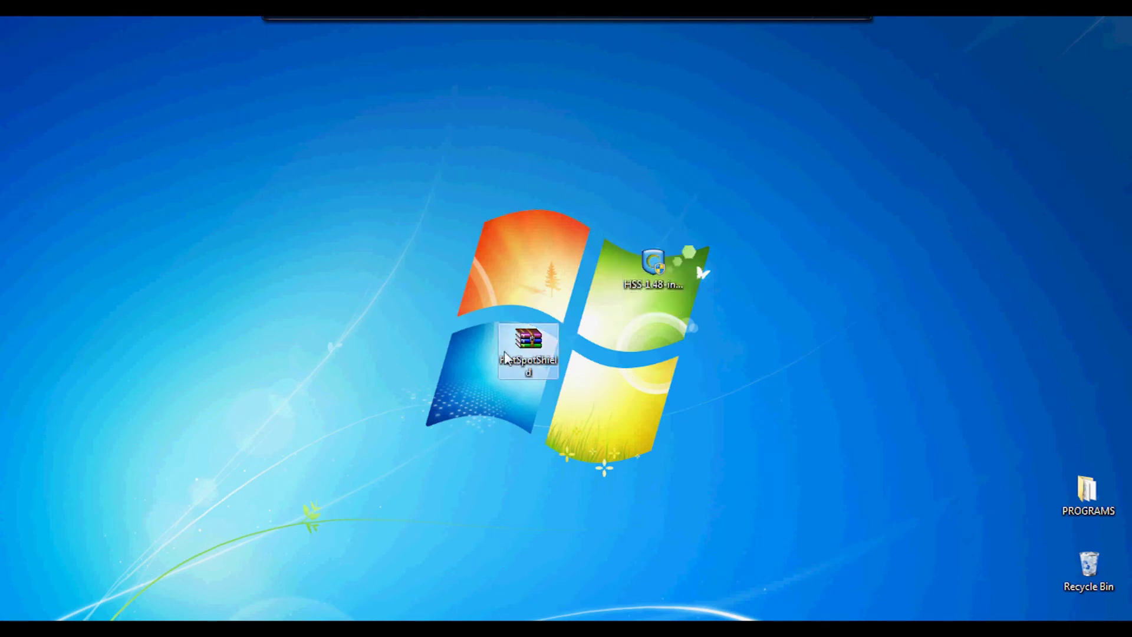
right_click(529, 350)
Step: Scan HotSpotShield.zip with McAfee and close the results showing zero issues
left_click(543, 116)
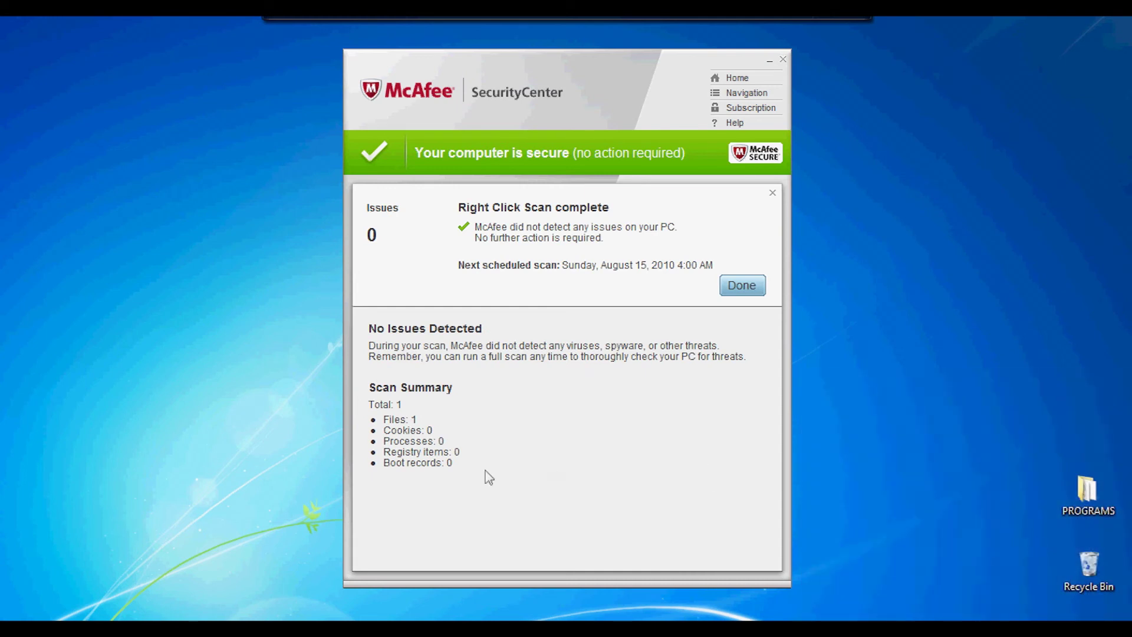
left_click(783, 60)
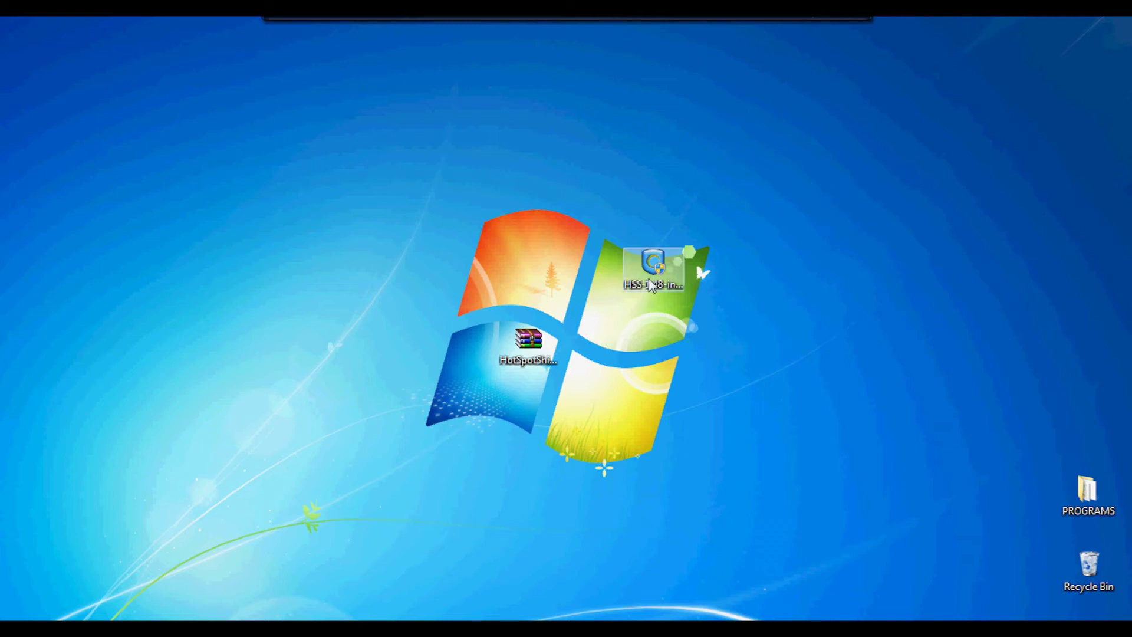
Step: Launch the HSS-1.48 installer in English and move past the welcome, license and offers pages
left_click_drag(655, 265, 614, 275)
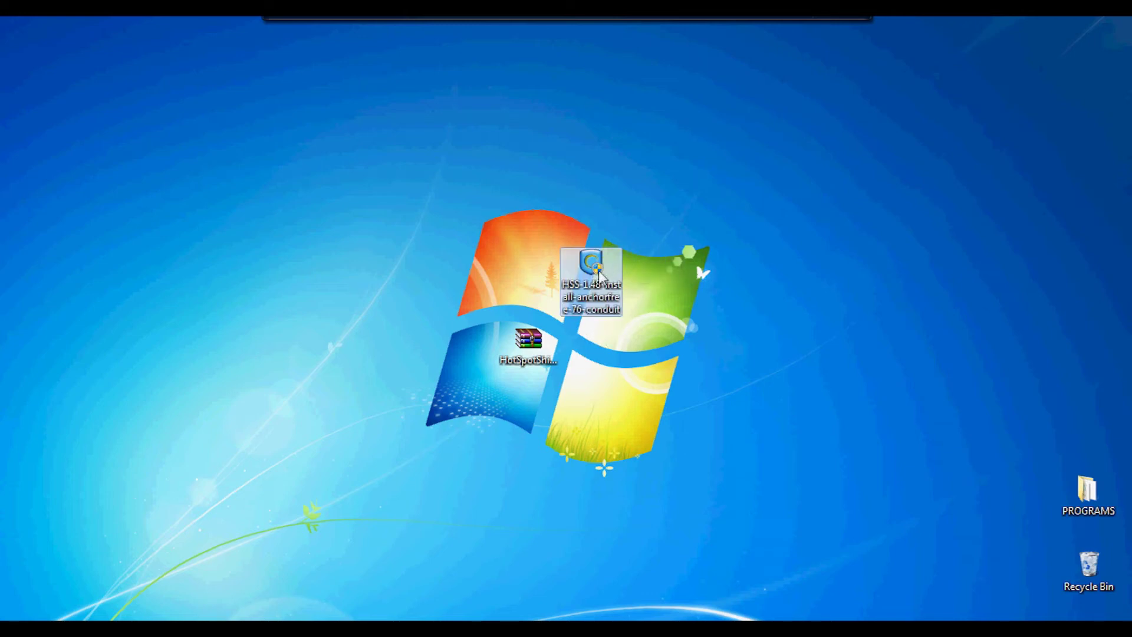
double_click(593, 266)
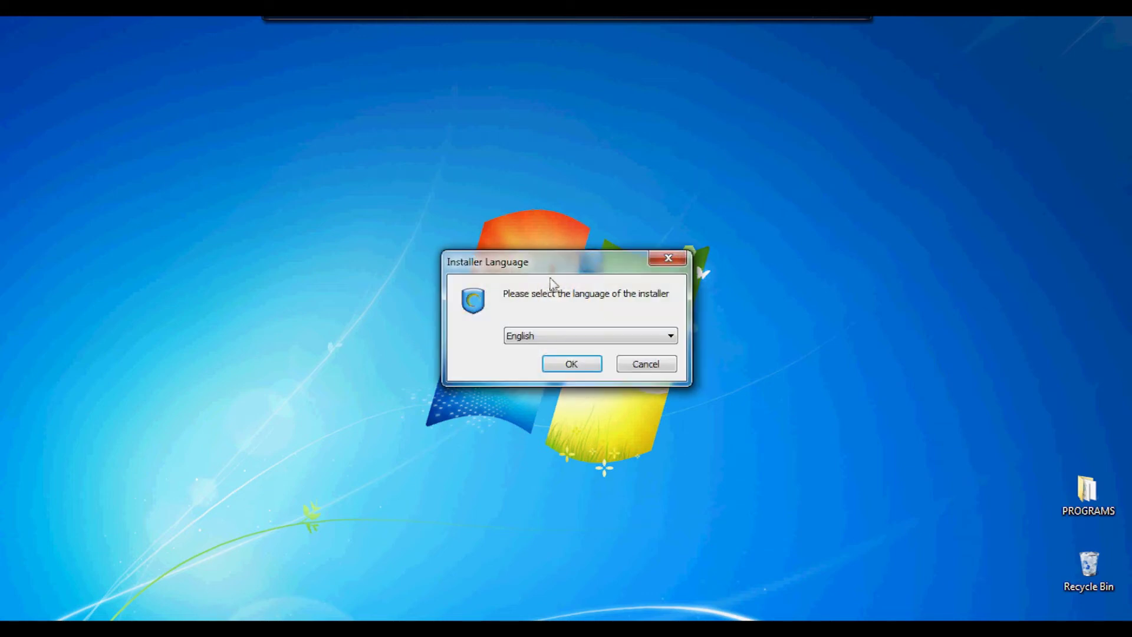
left_click(576, 366)
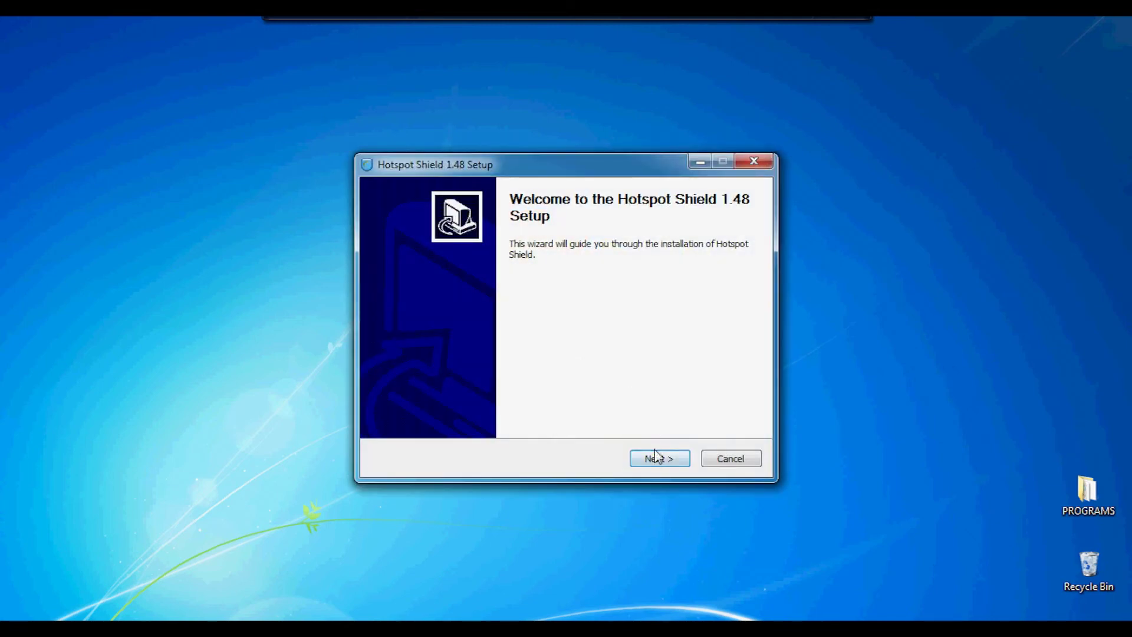
left_click(660, 459)
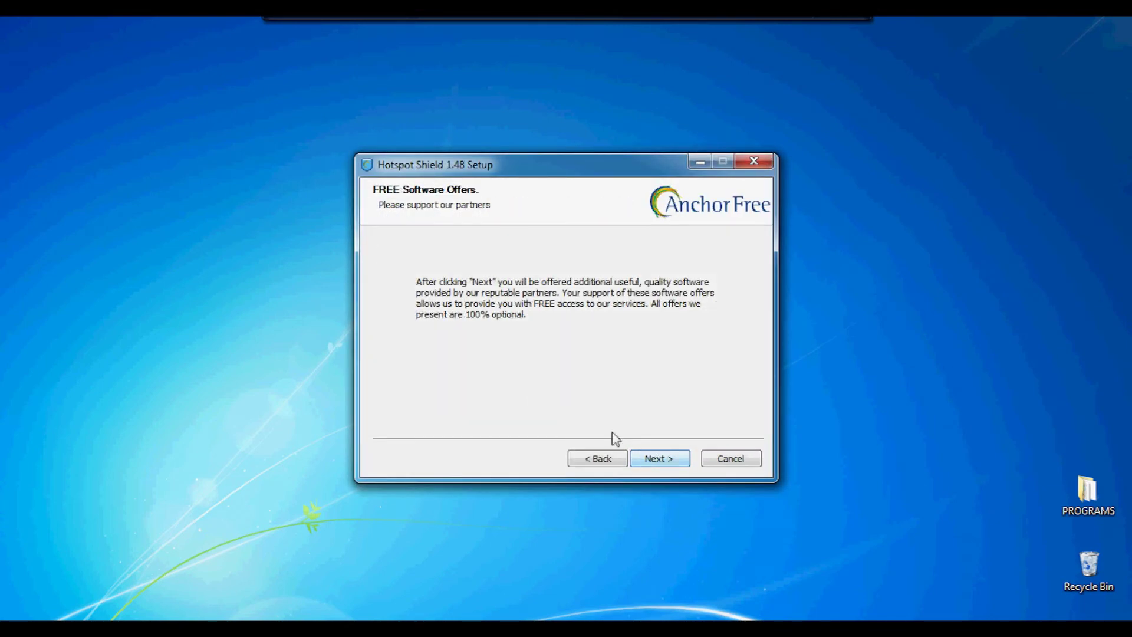
left_click(654, 458)
Step: Decline the Community Toolbar, Private Search default and home page change, then install
left_click(376, 368)
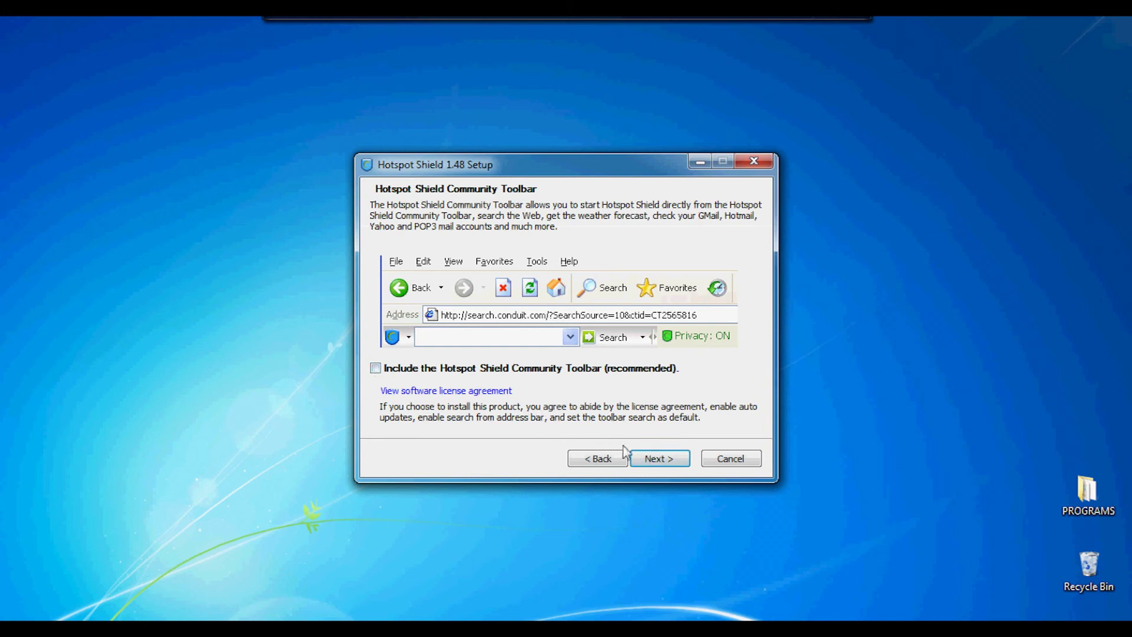
left_click(659, 459)
left_click(395, 277)
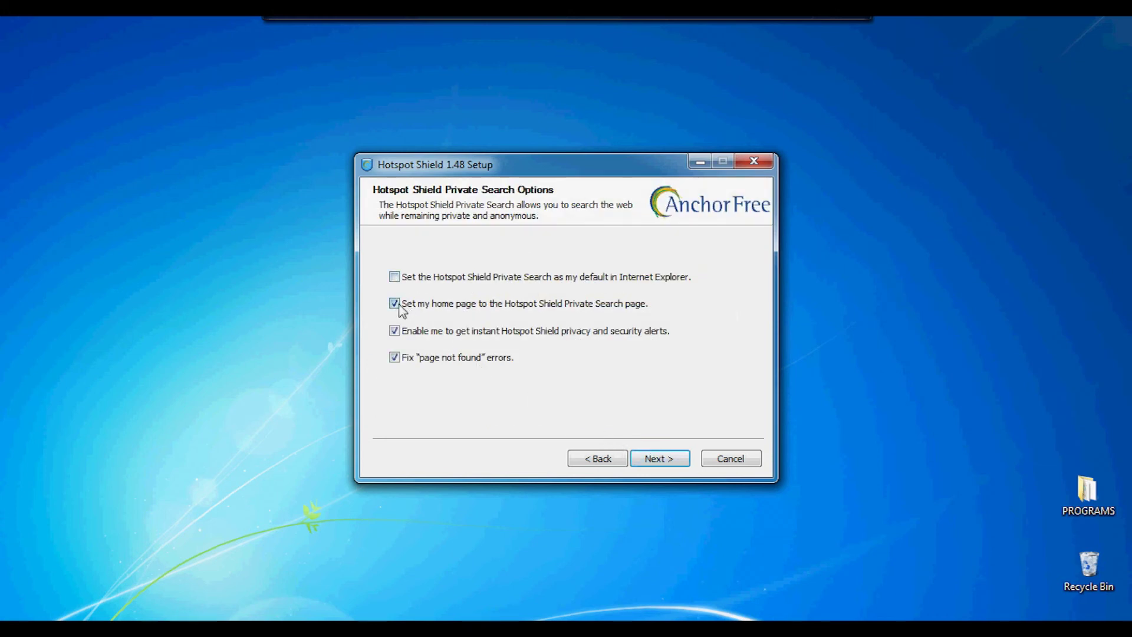
left_click(394, 304)
left_click(660, 459)
left_click(659, 458)
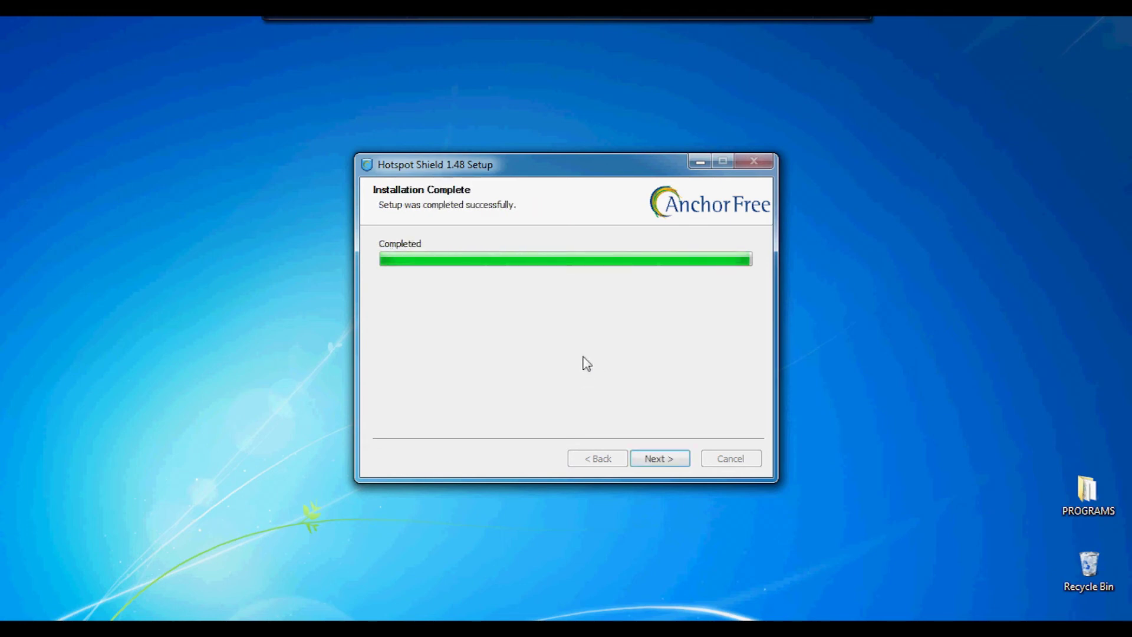
left_click(660, 459)
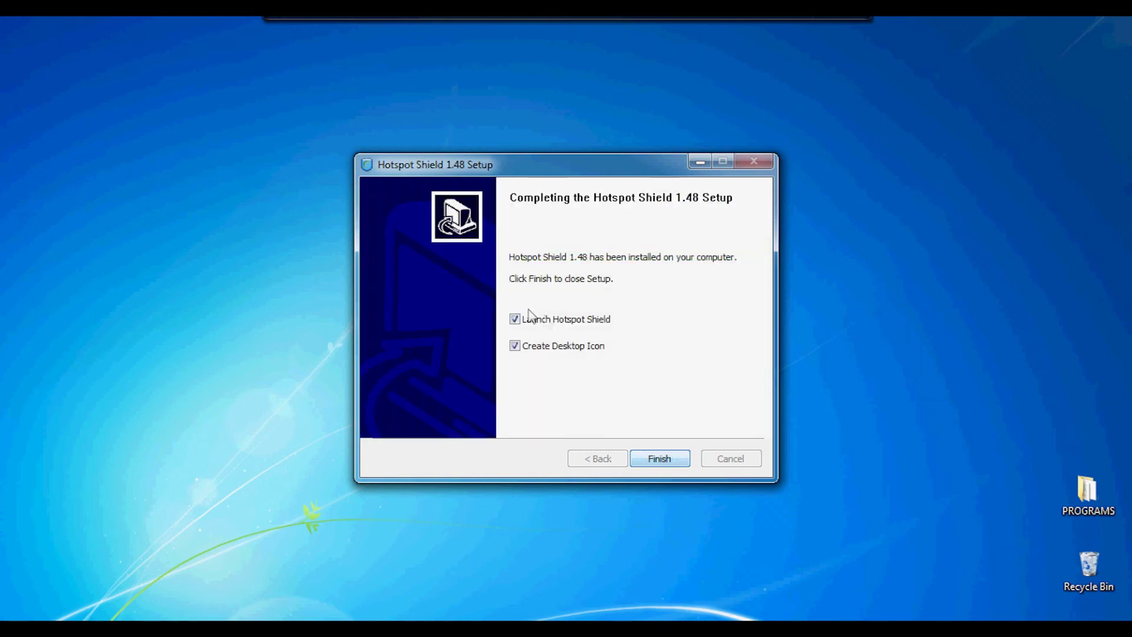
Step: Finish setup with Create Desktop Icon unchecked and Launch Hotspot Shield kept on
left_click(515, 345)
left_click(653, 459)
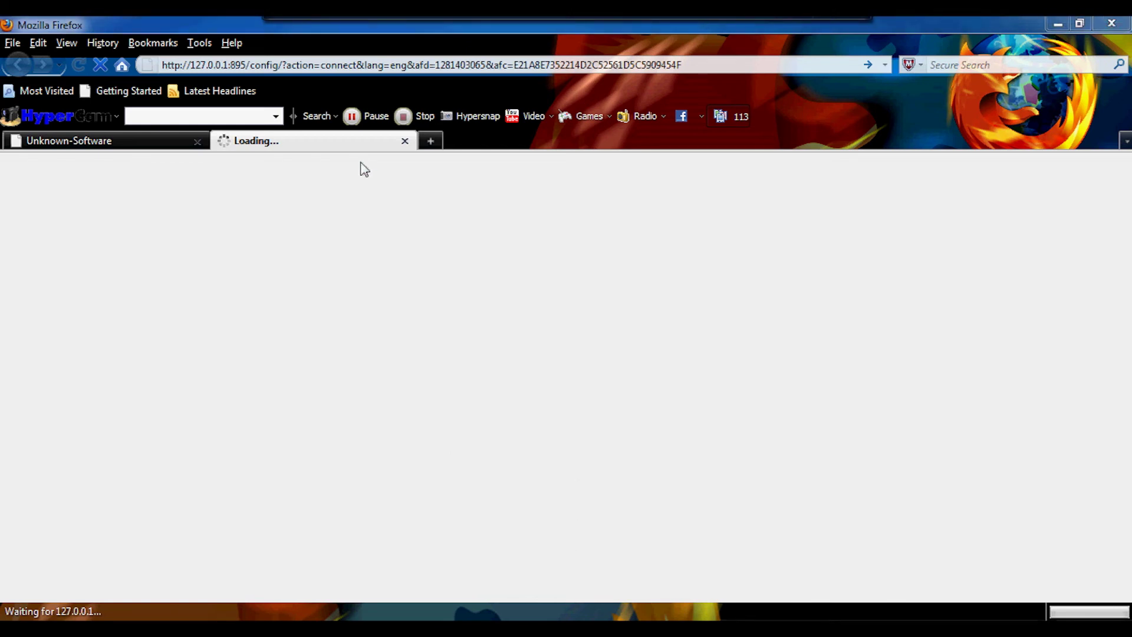
Step: Dismiss the McAfee popup and connect the VPN, getting IP address 10.61.16.35
left_click(940, 596)
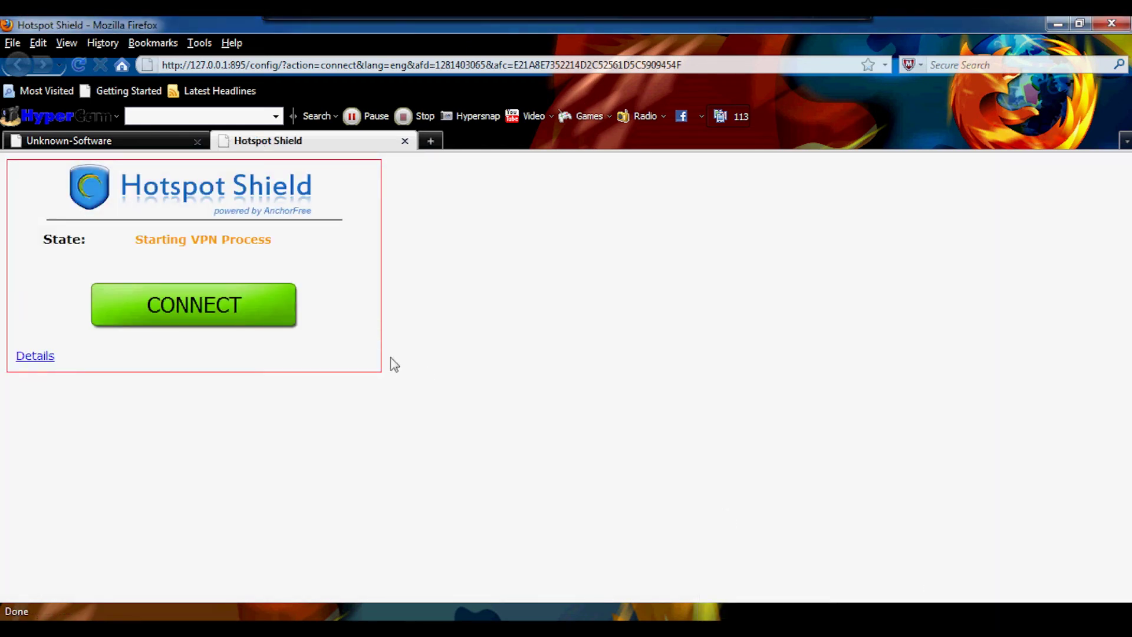
left_click(207, 314)
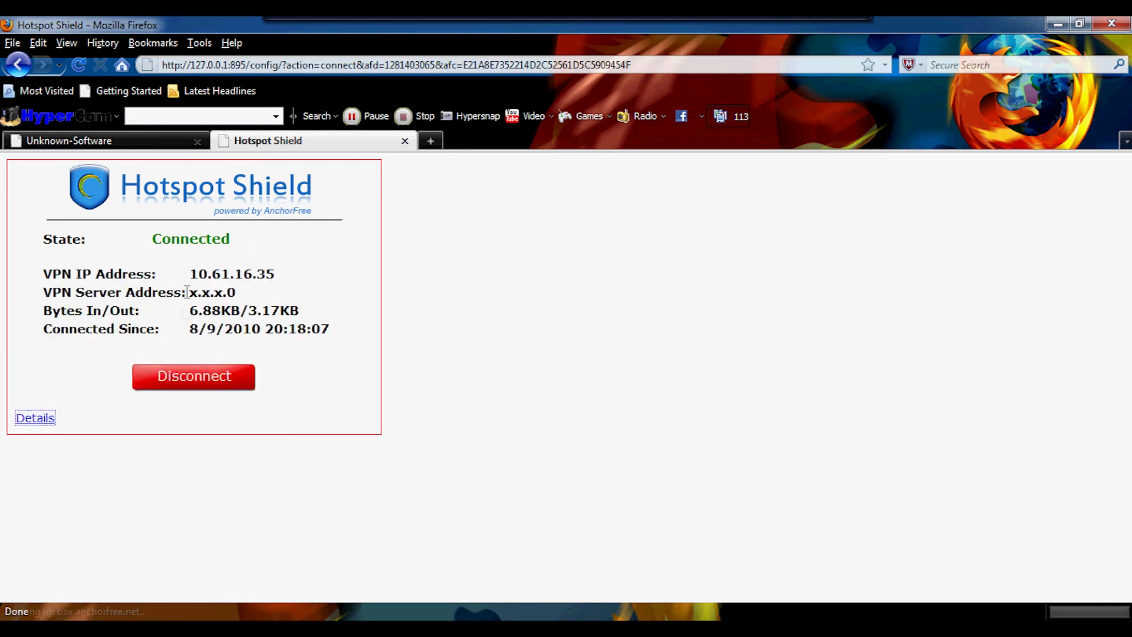
Step: Close the connect tab, minimize Firefox, and open Hotspot Shield Properties from the system tray
left_click(405, 141)
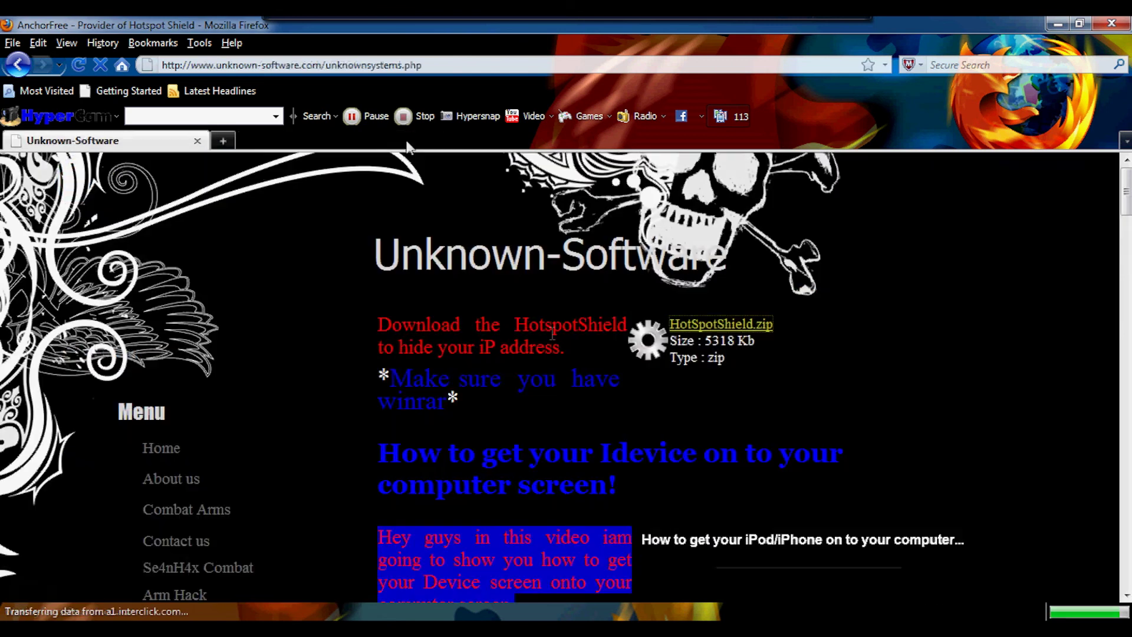
left_click(1066, 25)
left_click(1096, 596)
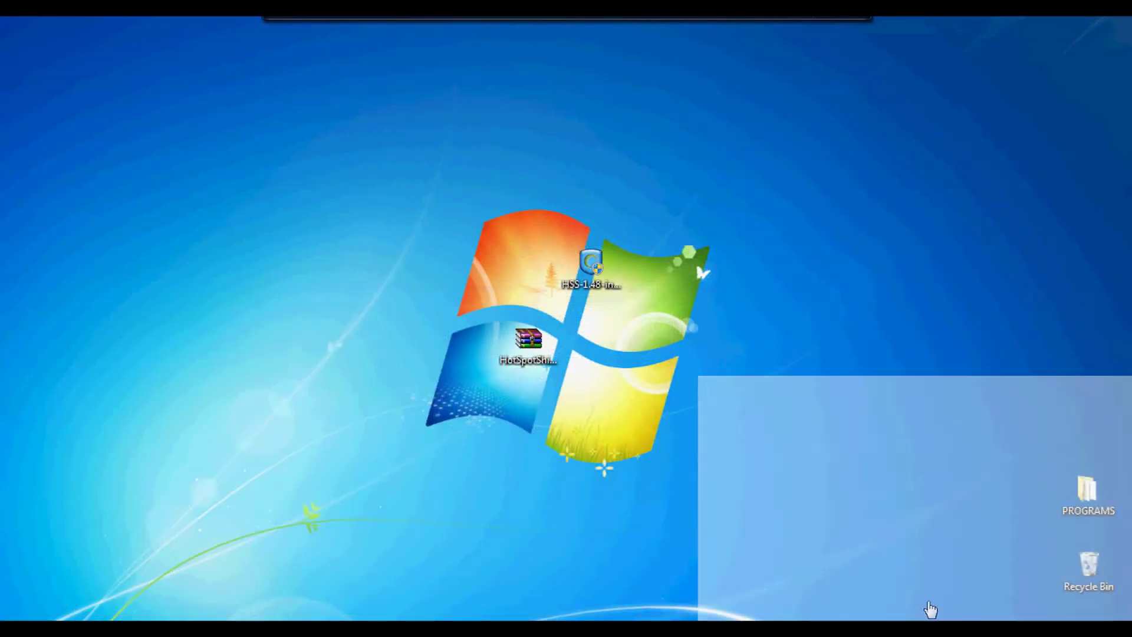
left_click(934, 613)
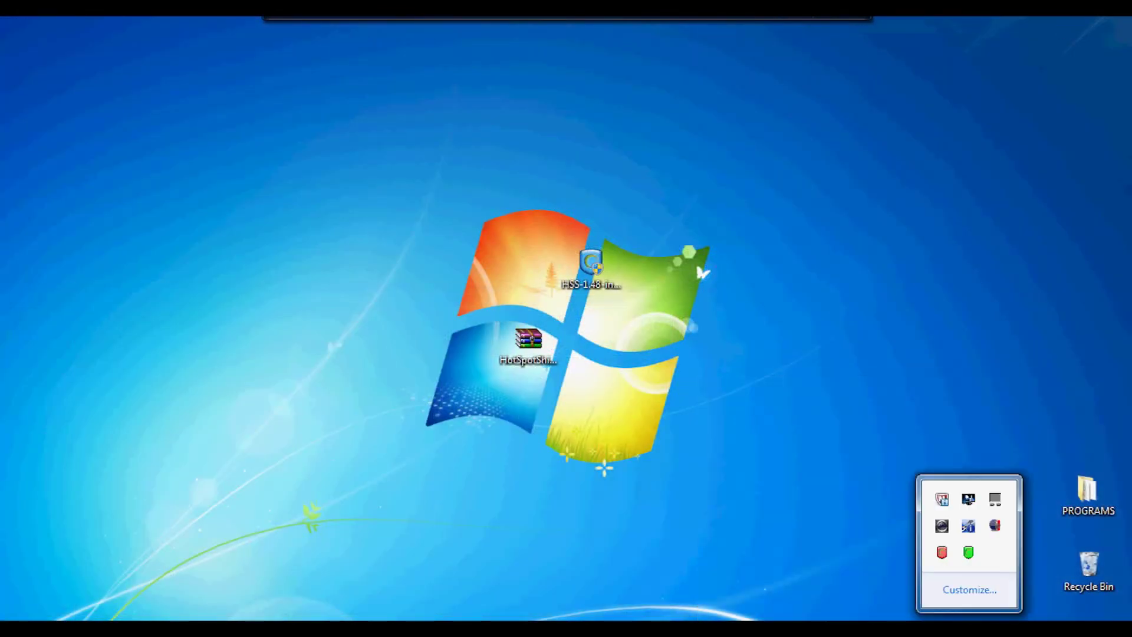
right_click(970, 555)
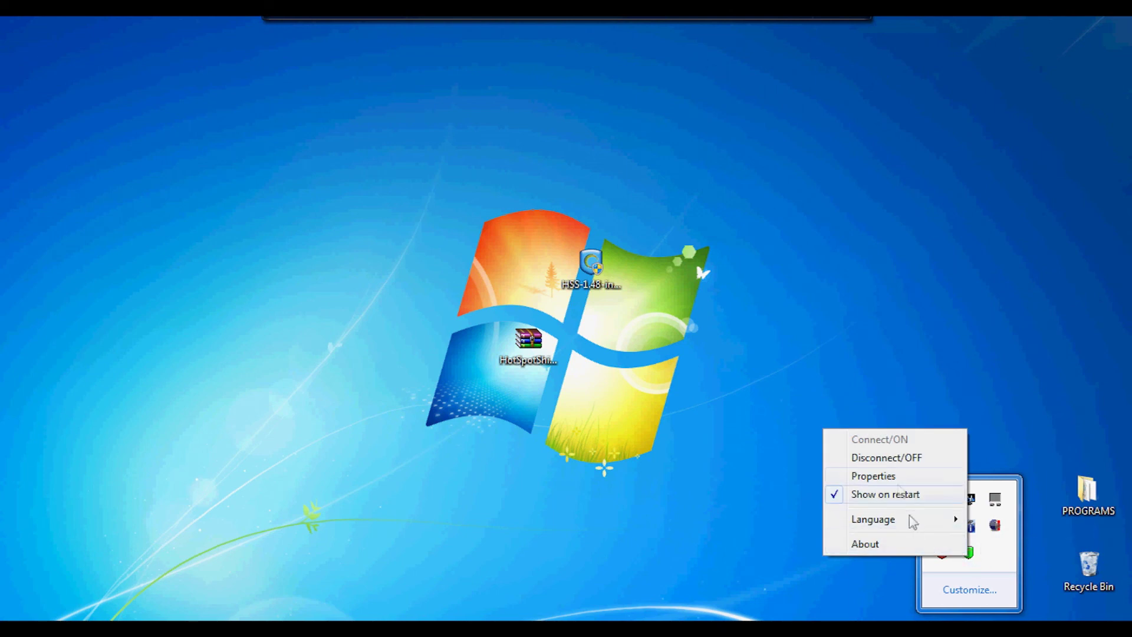
left_click(871, 474)
left_click(35, 337)
Step: Highlight the VPN IP 10.61.16.35 in the connection details, then close the status tab
left_click_drag(188, 275, 282, 287)
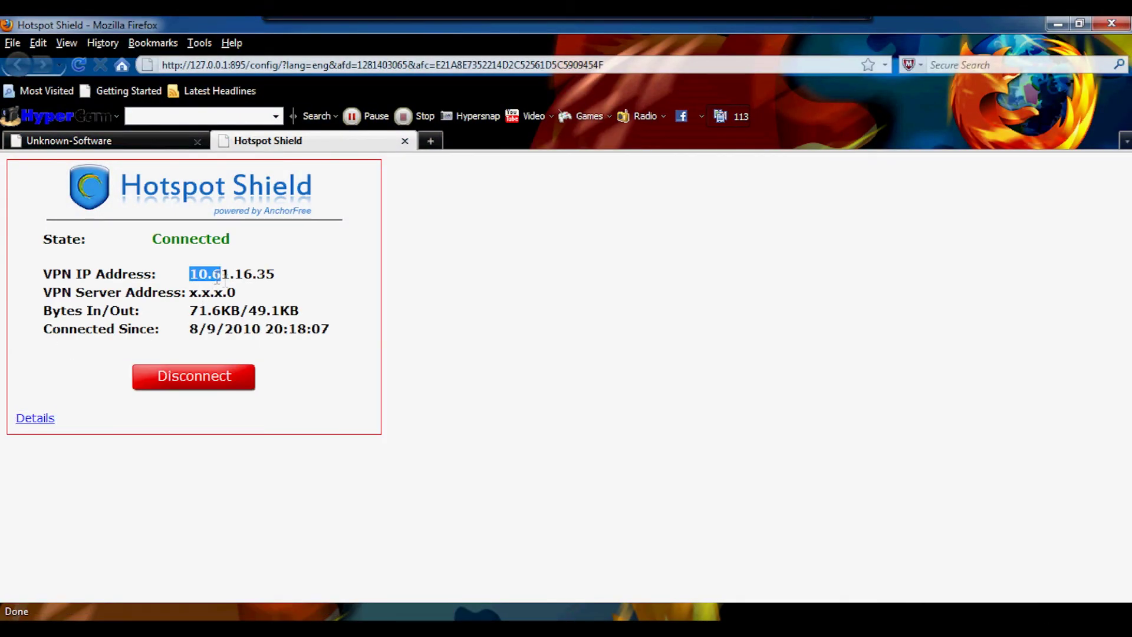
left_click(281, 291)
left_click(405, 141)
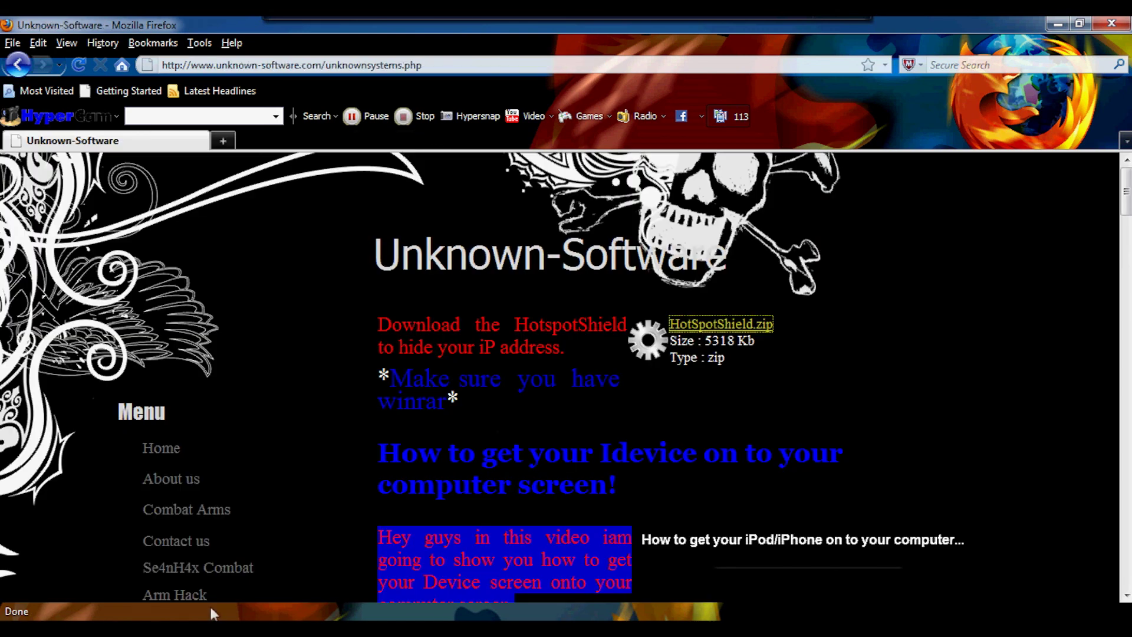